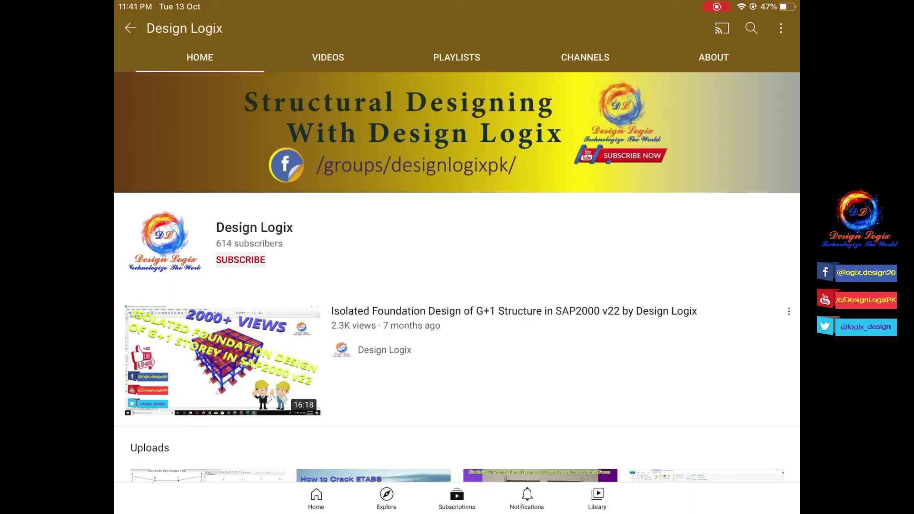
- Subscribe to the Design Logix channel and set its notification bell to All
{"action": "left_click", "coordinate": [781, 260]}
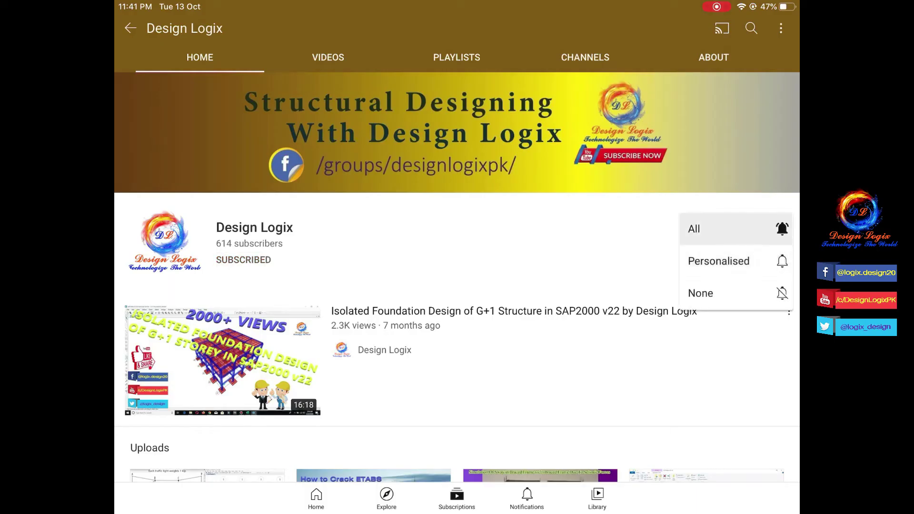
{"action": "left_click", "coordinate": [707, 229]}
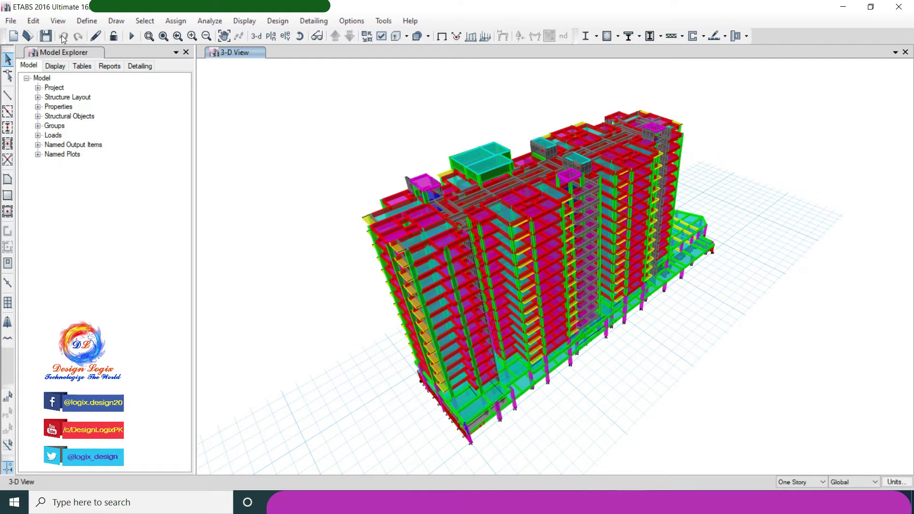
{"action": "left_click", "coordinate": [87, 22]}
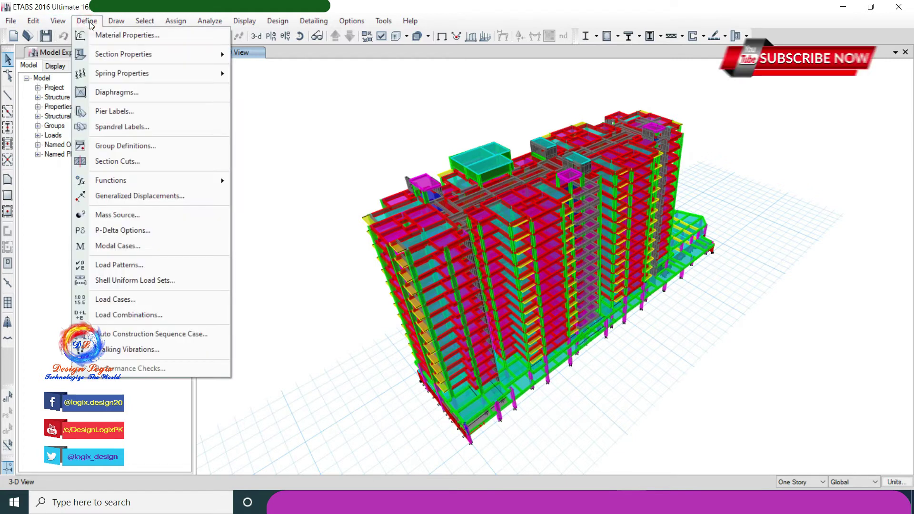
{"action": "left_click", "coordinate": [119, 265]}
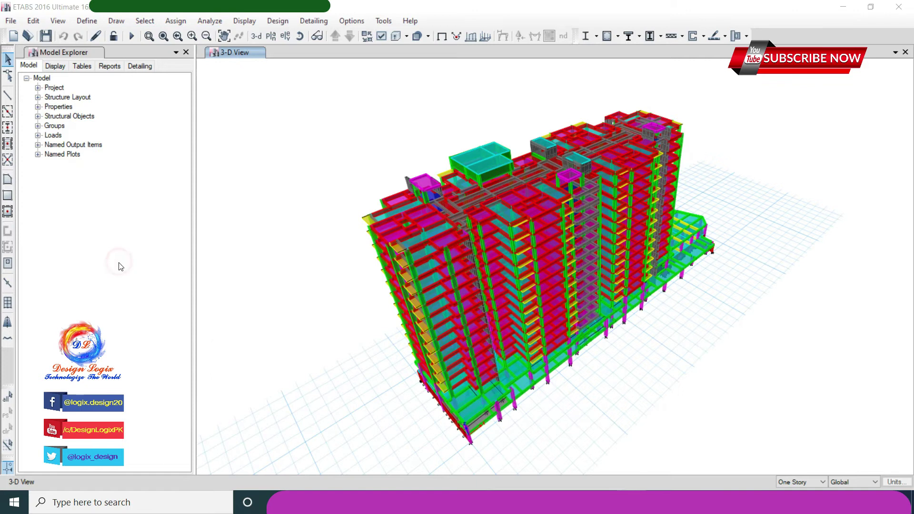
{"action": "left_click", "coordinate": [255, 272]}
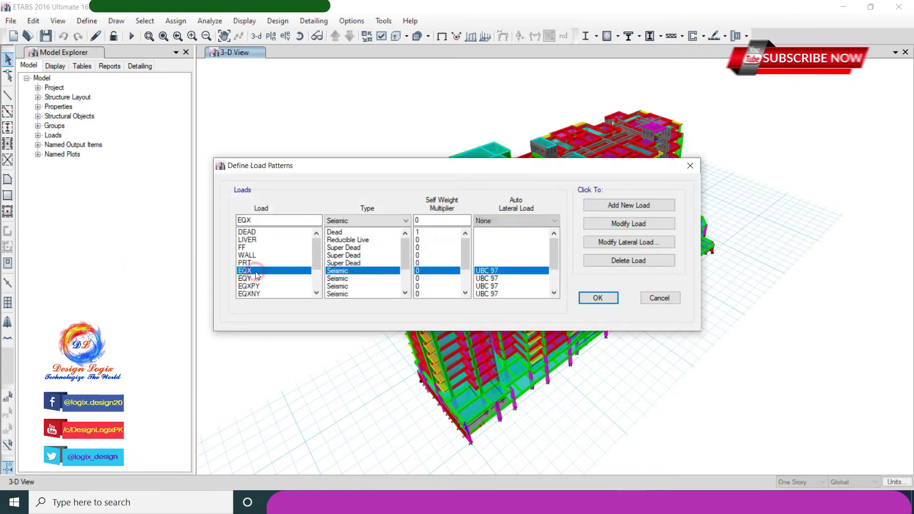
{"action": "left_click", "coordinate": [603, 244]}
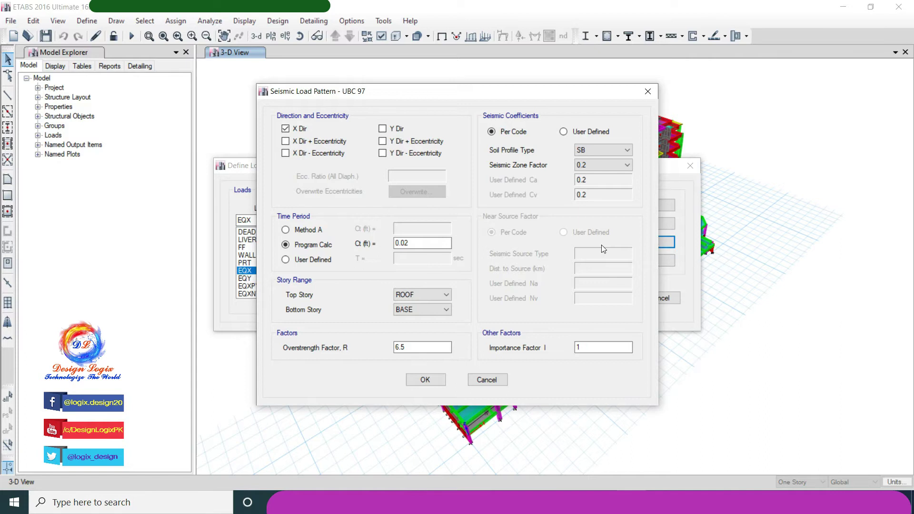
{"action": "left_click", "coordinate": [426, 244]}
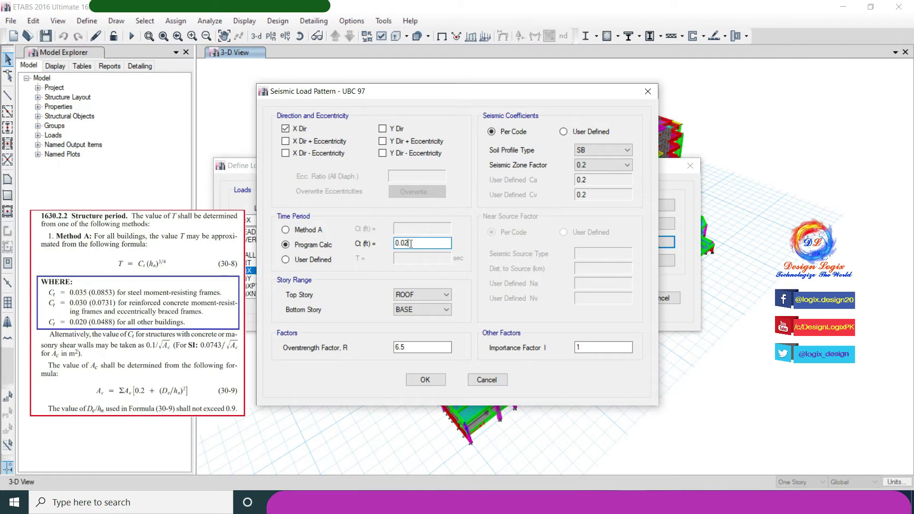
{"action": "double_click", "coordinate": [411, 244]}
{"action": "left_click", "coordinate": [411, 244]}
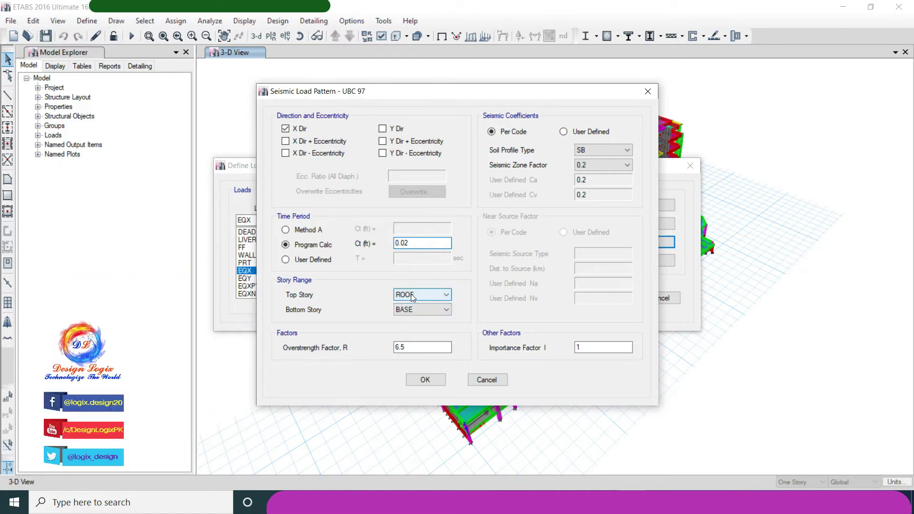
{"action": "left_click", "coordinate": [413, 346]}
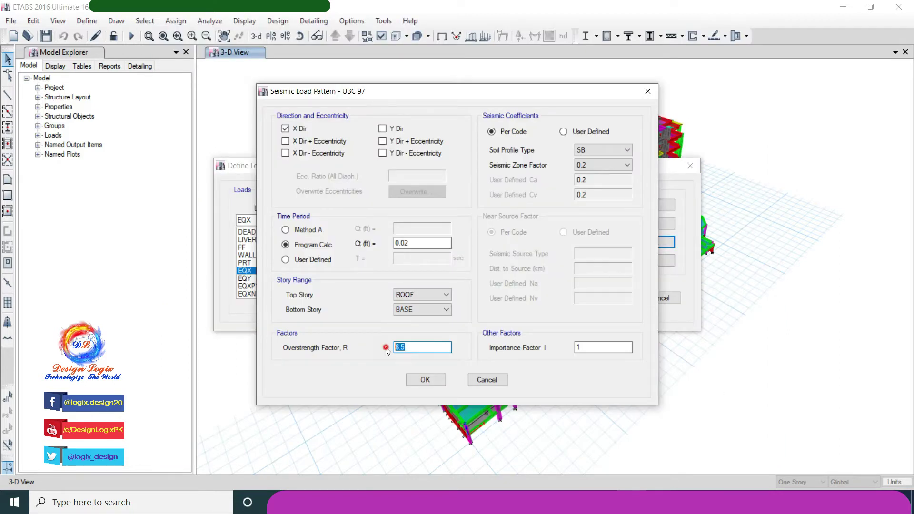
{"action": "left_click", "coordinate": [411, 348]}
{"action": "left_click", "coordinate": [425, 379]}
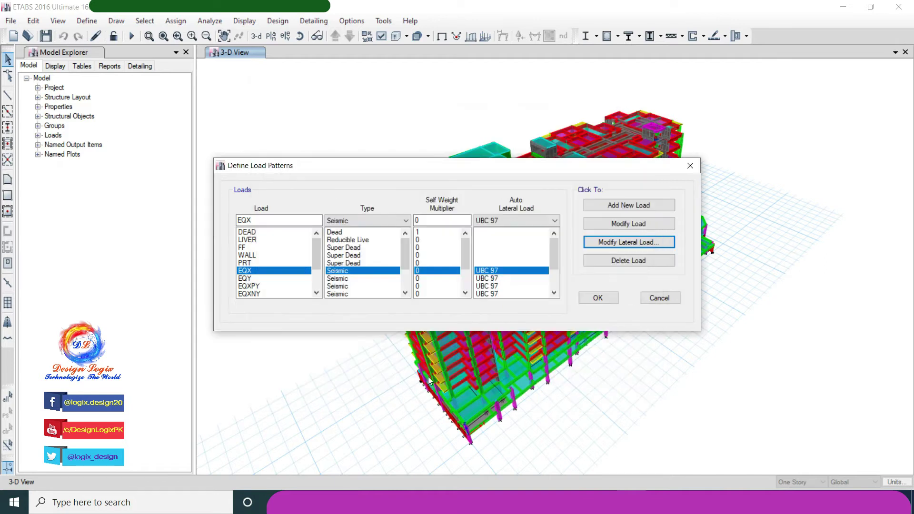
{"action": "left_click", "coordinate": [593, 299]}
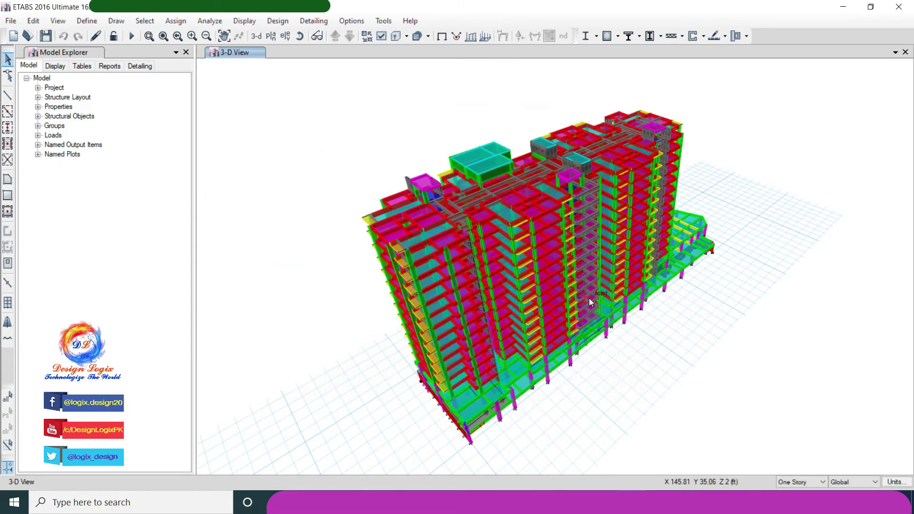
{"action": "left_click", "coordinate": [36, 21]}
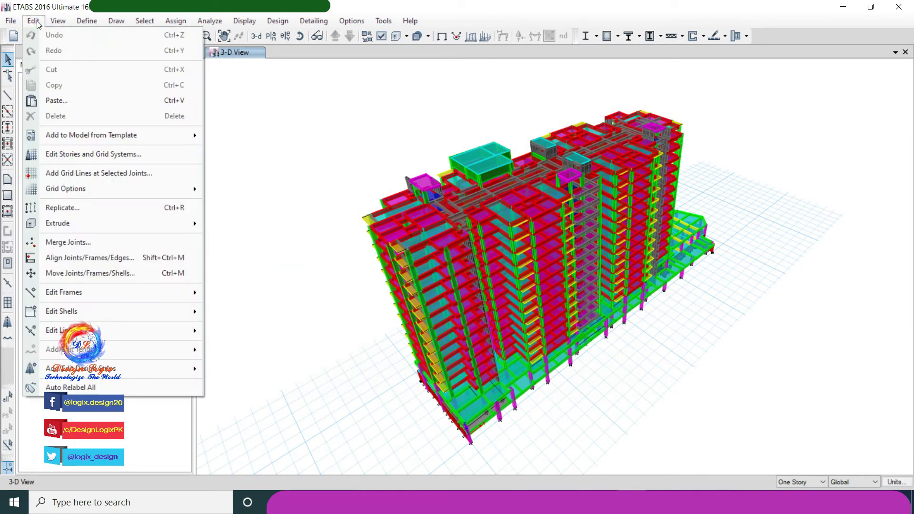
{"action": "left_click", "coordinate": [101, 154]}
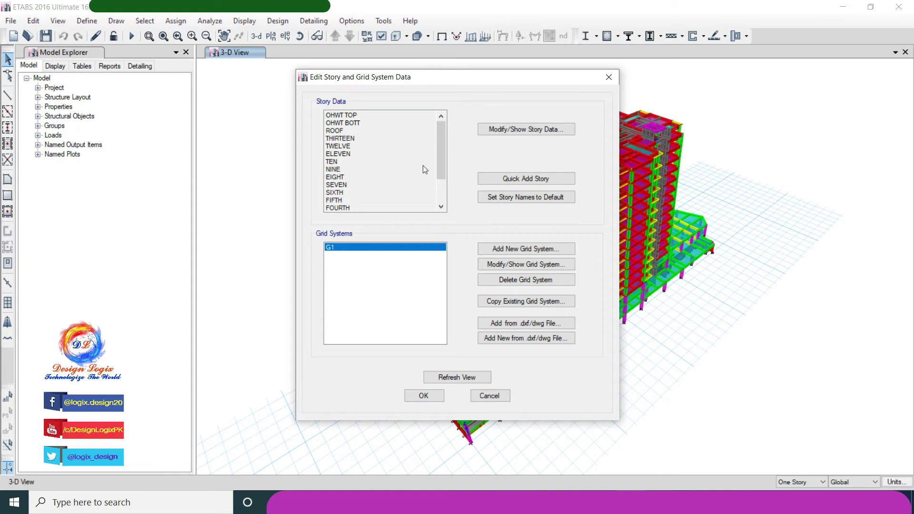
{"action": "left_click", "coordinate": [503, 134]}
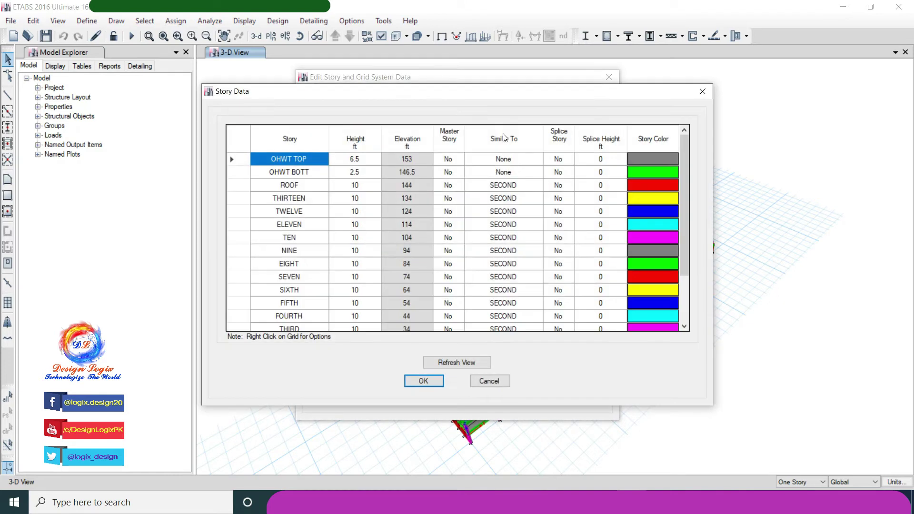
{"action": "left_click", "coordinate": [411, 185]}
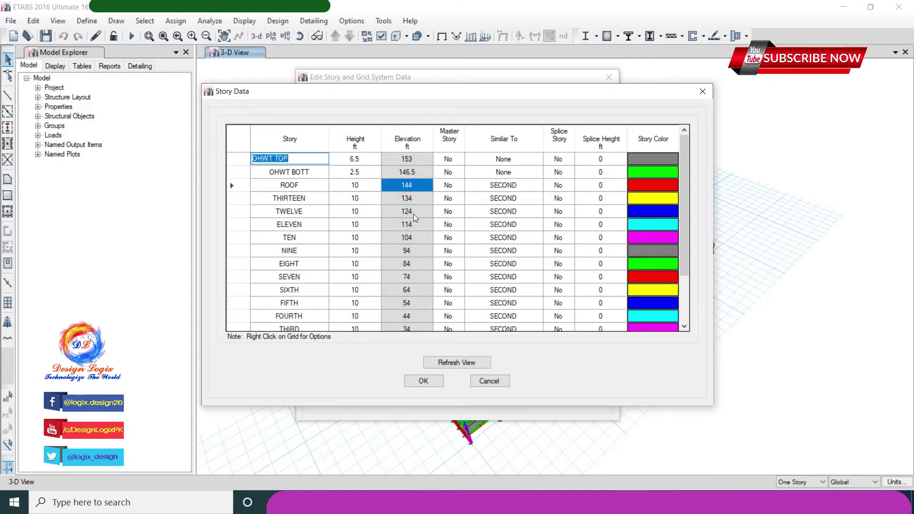
{"action": "scroll", "coordinate": [415, 229], "scroll_direction": "down", "scroll_amount": 1}
{"action": "scroll", "coordinate": [414, 243], "scroll_direction": "down", "scroll_amount": 1}
{"action": "left_click", "coordinate": [418, 317]}
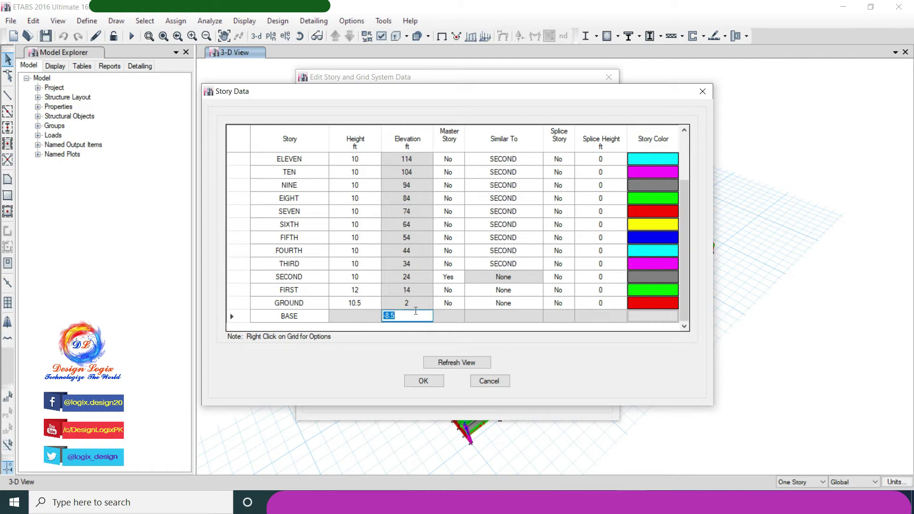
{"action": "left_click", "coordinate": [423, 381]}
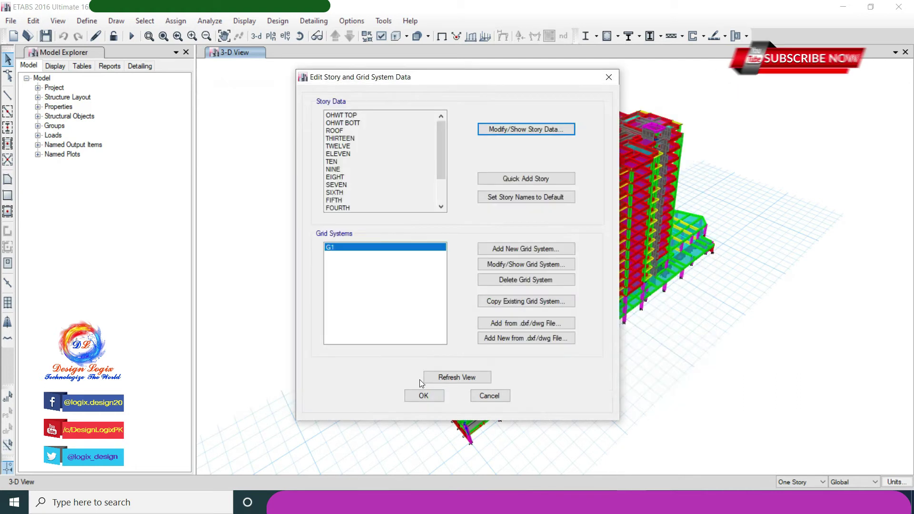
{"action": "left_click", "coordinate": [421, 394]}
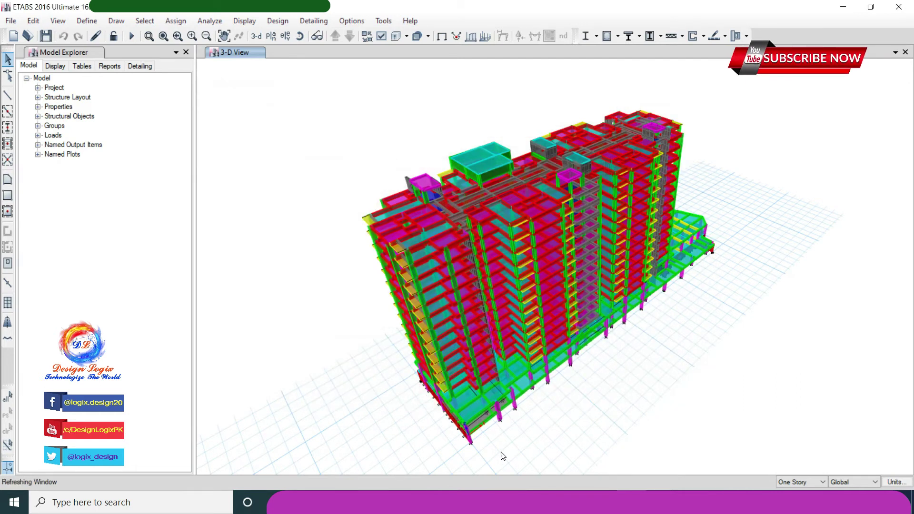
- Run the analysis to display the dead-load deformed shape, about 0.416 in maximum
{"action": "left_click", "coordinate": [211, 22]}
{"action": "left_click", "coordinate": [233, 175]}
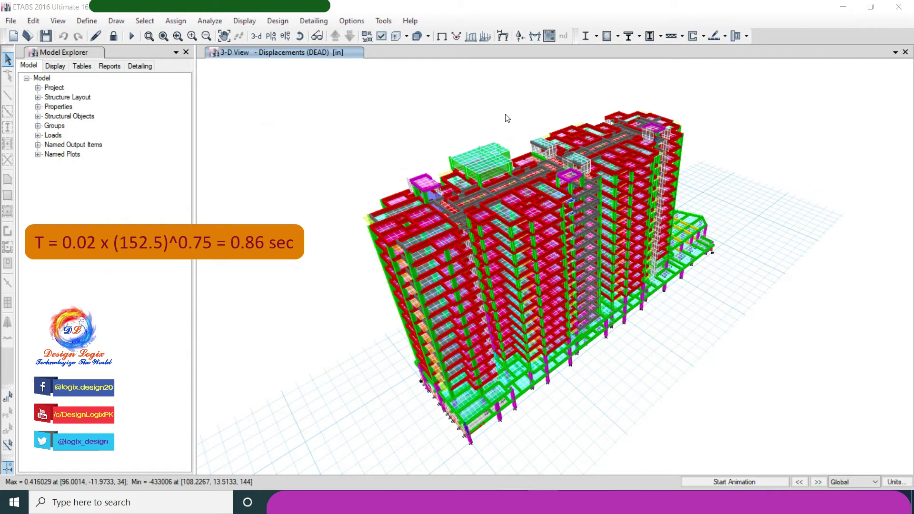
{"action": "right_click", "coordinate": [680, 138]}
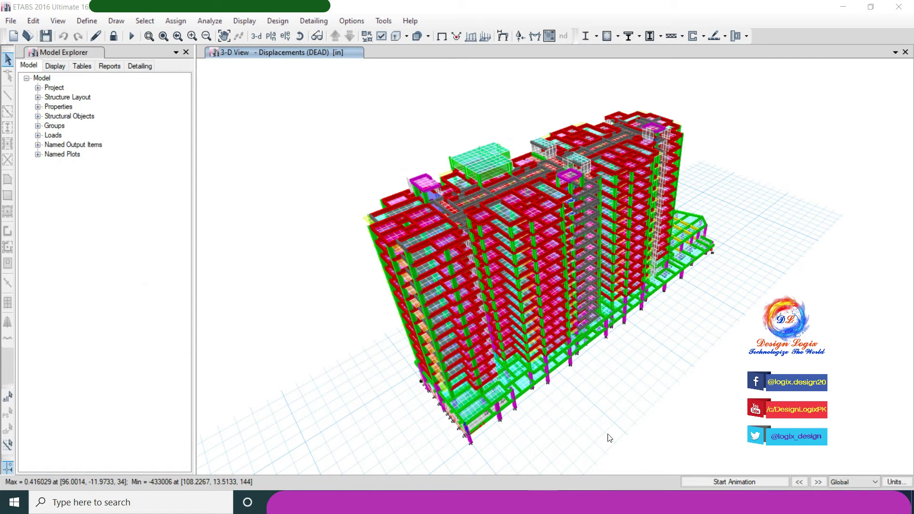
- Show the Story Drifts table from Analysis > Results > Displacements
{"action": "left_click", "coordinate": [300, 61]}
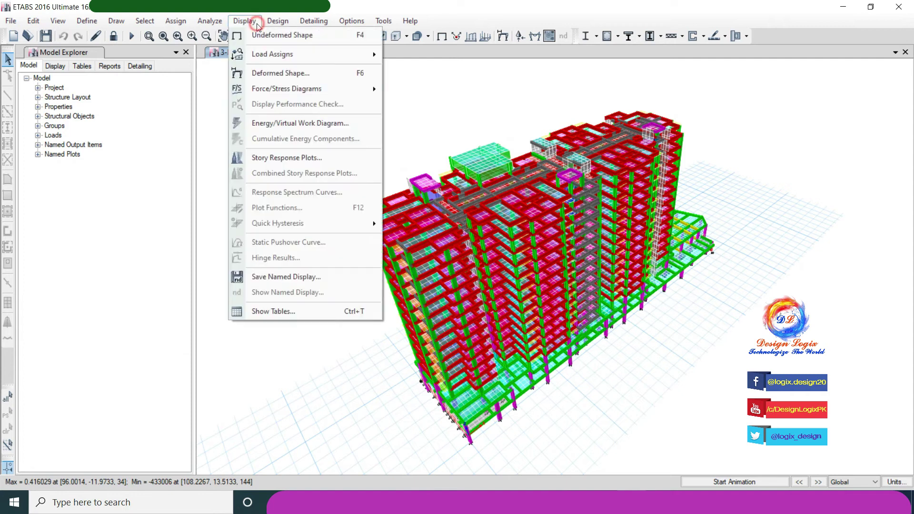
{"action": "left_click", "coordinate": [272, 311]}
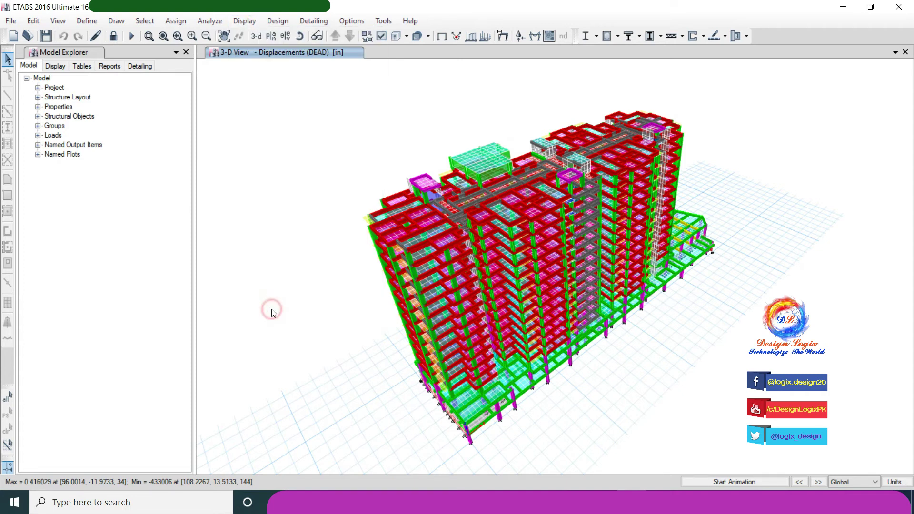
{"action": "left_click", "coordinate": [329, 95]}
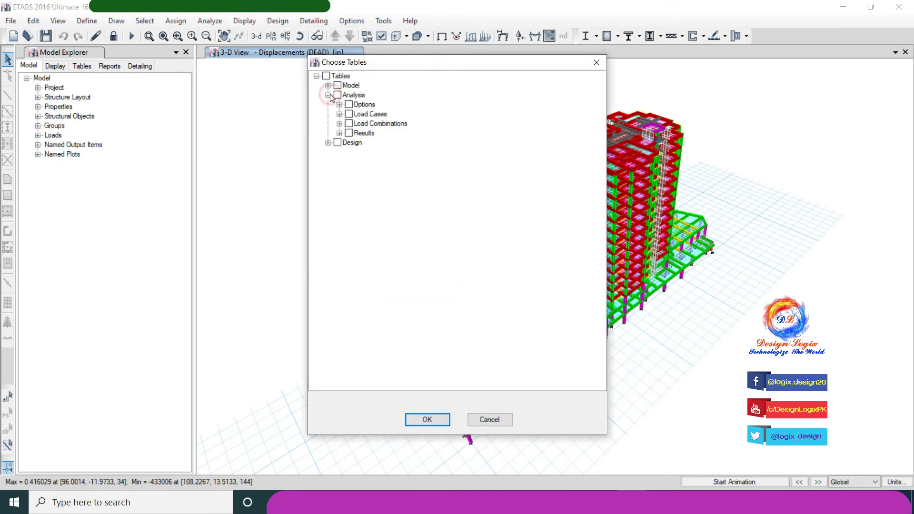
{"action": "left_click", "coordinate": [339, 133]}
{"action": "left_click", "coordinate": [351, 143]}
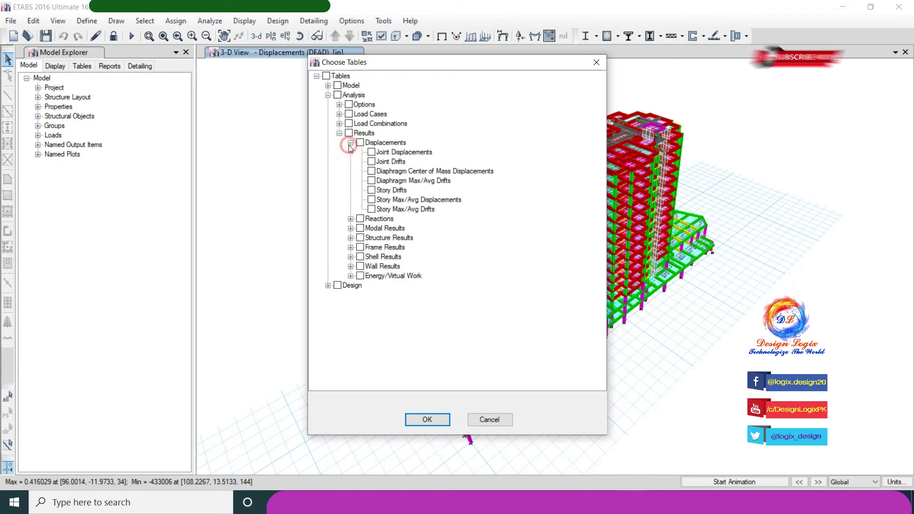
{"action": "left_click", "coordinate": [372, 190]}
{"action": "left_click", "coordinate": [429, 420]}
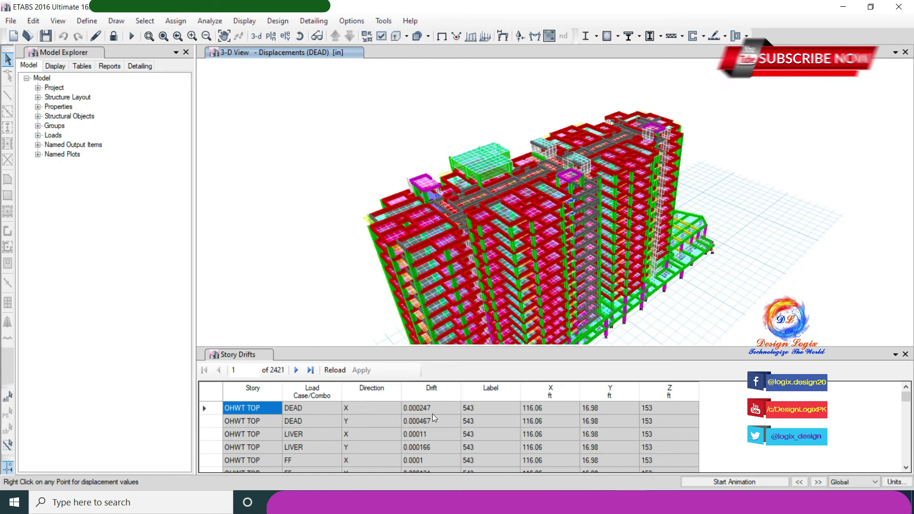
- Enlarge the drifts table and filter the Story column to building stories, excluding water tank levels
{"action": "left_click_drag", "start_coordinate": [436, 345], "coordinate": [436, 215]}
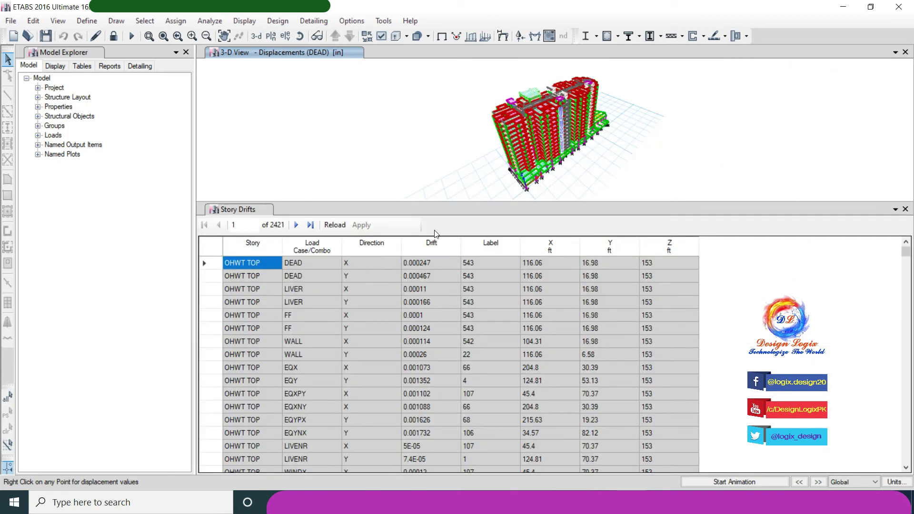
{"action": "right_click", "coordinate": [300, 251]}
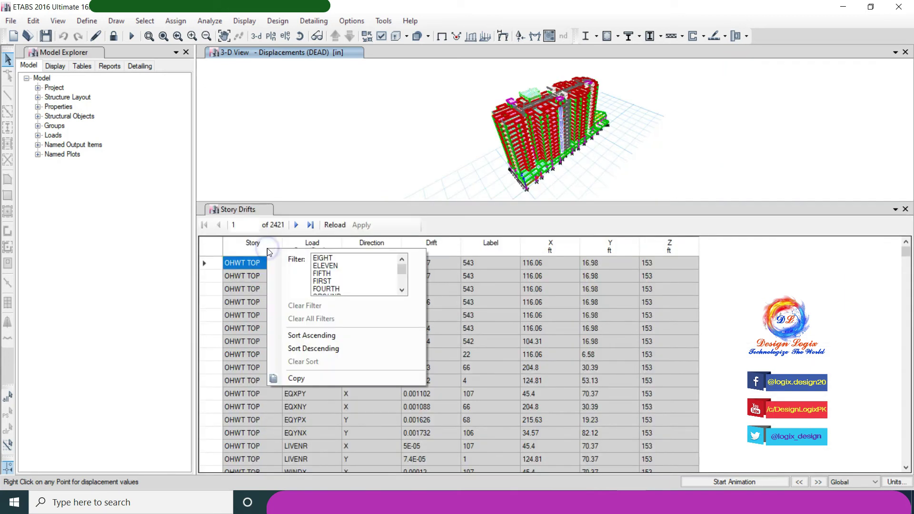
{"action": "left_click_drag", "start_coordinate": [357, 260], "coordinate": [350, 284]}
{"action": "left_click", "coordinate": [402, 260]}
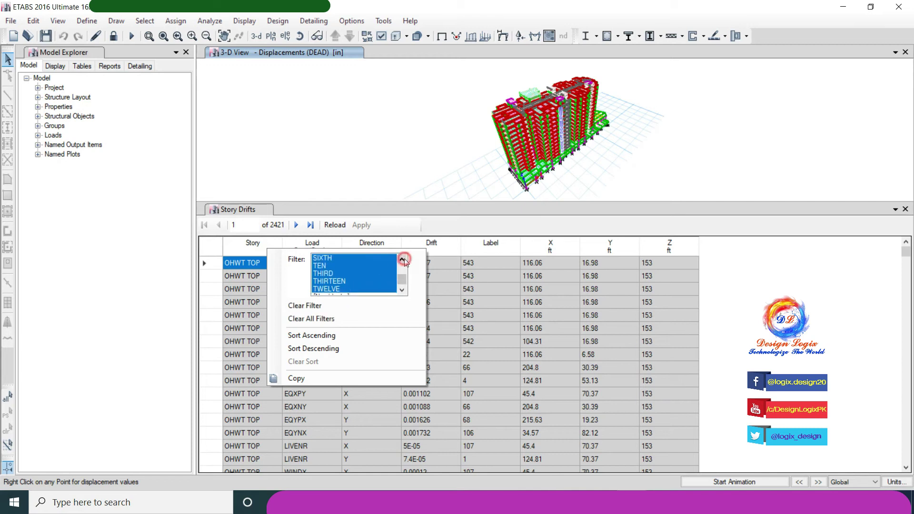
{"action": "left_click", "coordinate": [401, 261]}
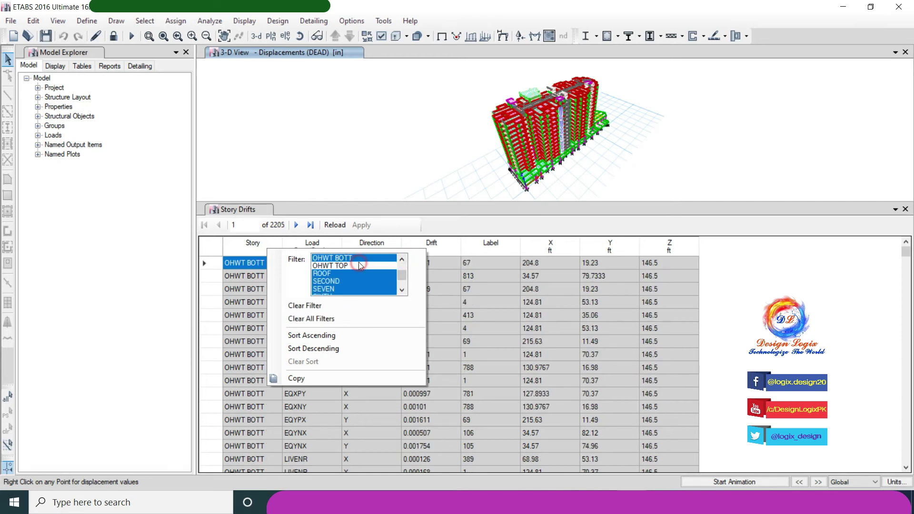
{"action": "left_click", "coordinate": [455, 228]}
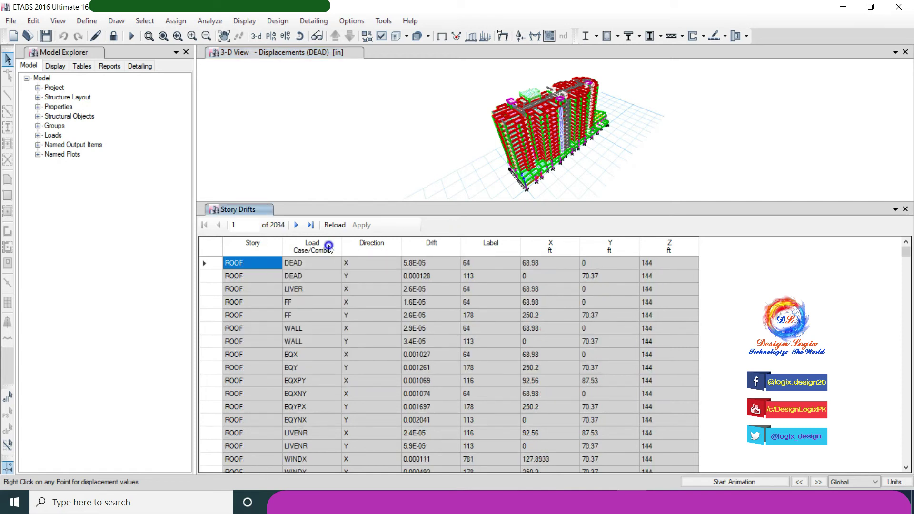
{"action": "left_click", "coordinate": [329, 247]}
- Filter the Load Case/Combo column to EQX and select the Drift column for review
{"action": "left_click", "coordinate": [430, 271]}
{"action": "scroll", "coordinate": [431, 274], "scroll_direction": "down", "scroll_amount": 8}
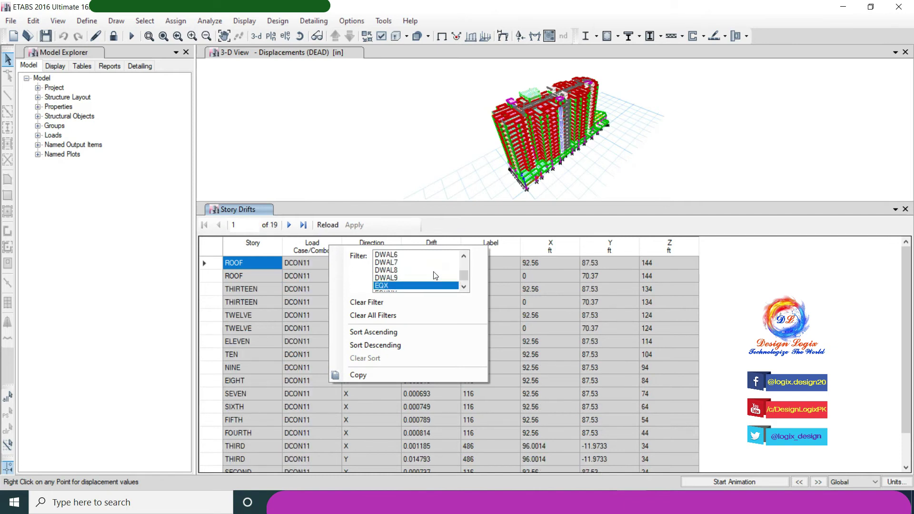
{"action": "scroll", "coordinate": [431, 274], "scroll_direction": "down", "scroll_amount": 3}
{"action": "left_click", "coordinate": [456, 224]}
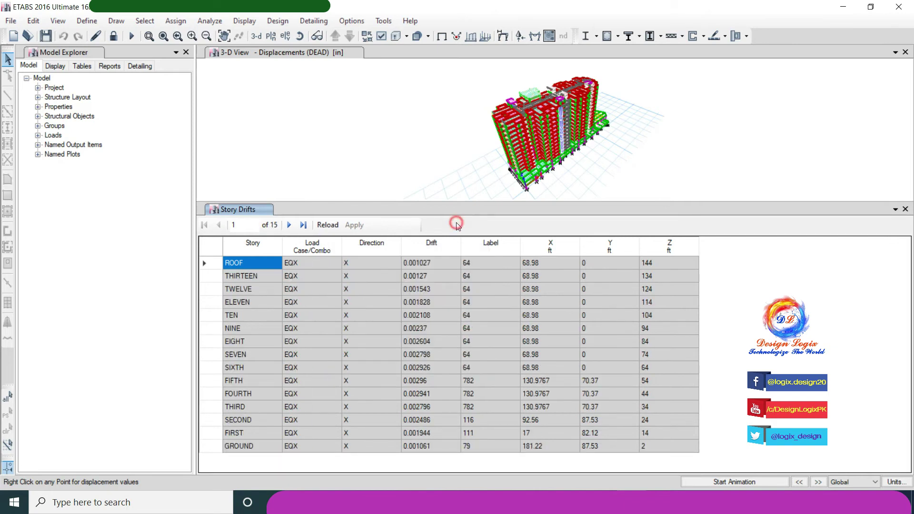
{"action": "left_click", "coordinate": [447, 246]}
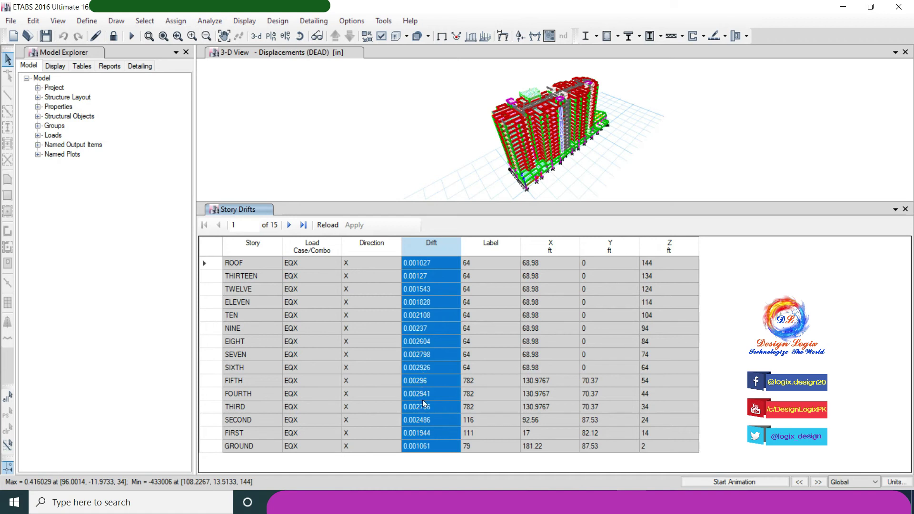
- Switch the load case filter to EQXPY and check its Drift column
{"action": "left_click", "coordinate": [323, 249]}
{"action": "right_click", "coordinate": [324, 249]}
{"action": "left_click", "coordinate": [460, 291]}
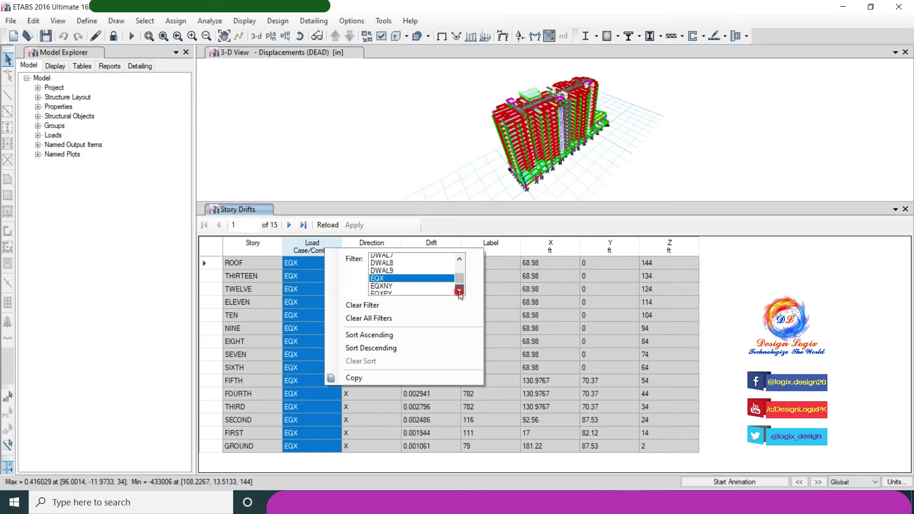
{"action": "left_click", "coordinate": [408, 287]}
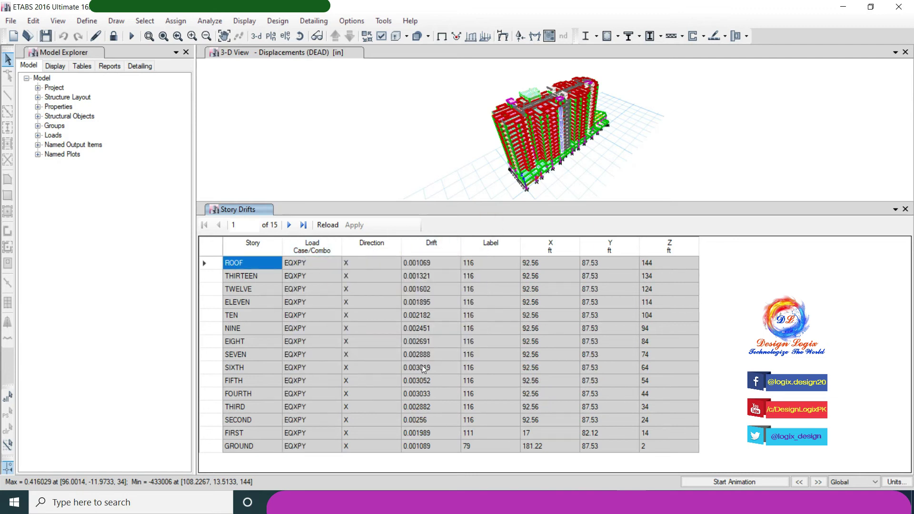
{"action": "left_click", "coordinate": [432, 246]}
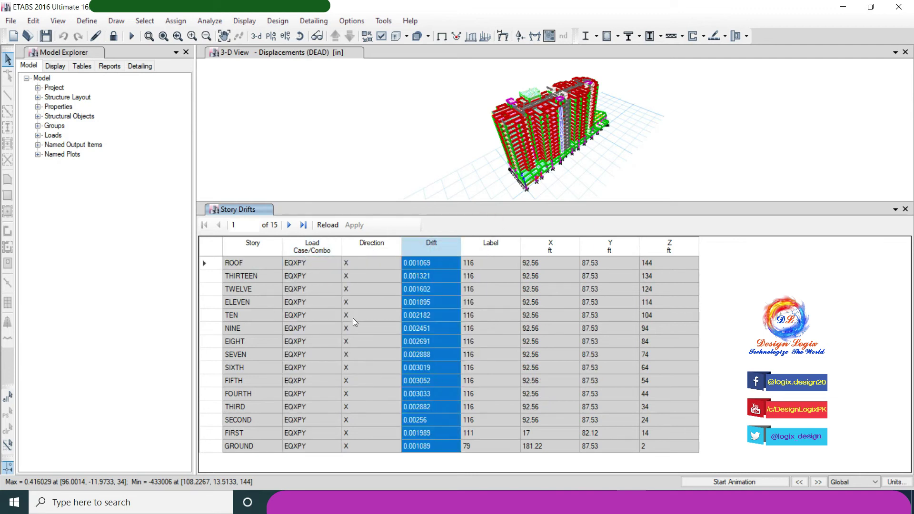
- Filter to EQXNY, showing 15 stories with drifts peaking near 0.00305
{"action": "left_click", "coordinate": [312, 247]}
{"action": "right_click", "coordinate": [322, 243]}
{"action": "left_click", "coordinate": [390, 349]}
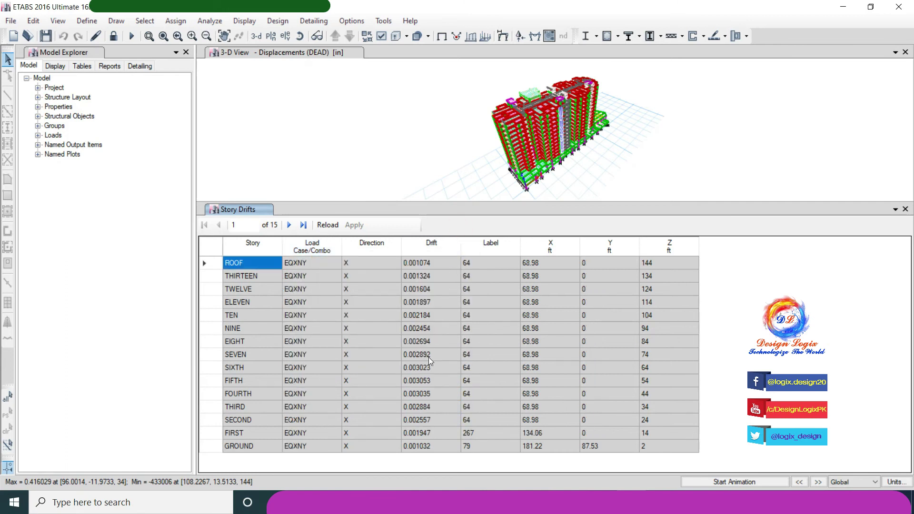
{"action": "right_click", "coordinate": [326, 248]}
{"action": "left_click", "coordinate": [461, 289]}
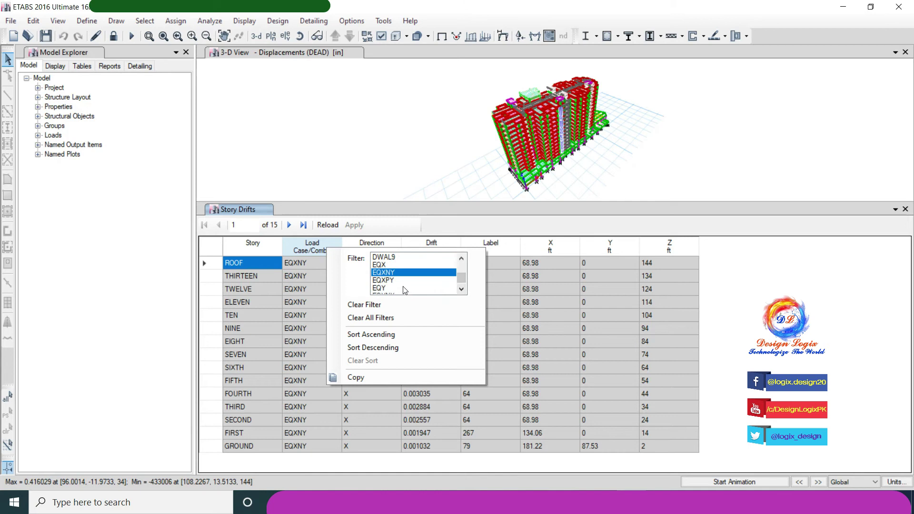
- Filter the table to EQY and check its Drift column values
{"action": "left_click", "coordinate": [436, 288]}
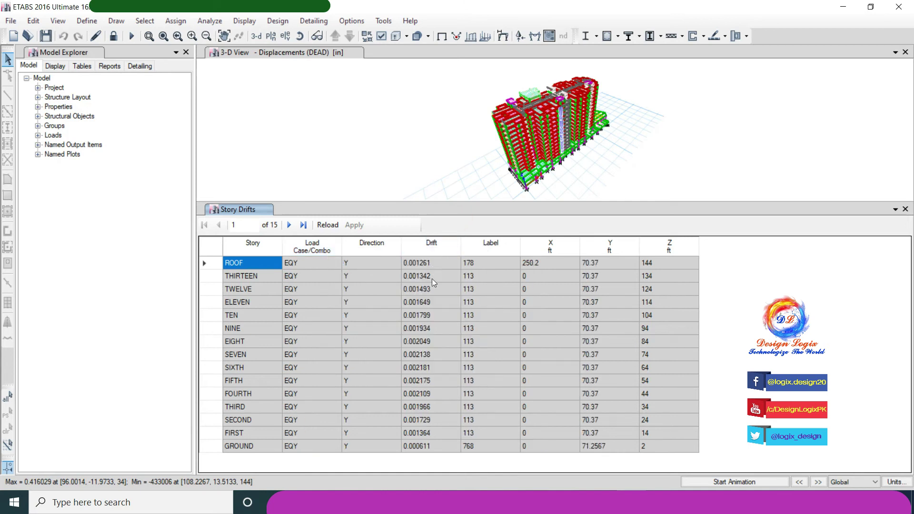
{"action": "left_click", "coordinate": [434, 250]}
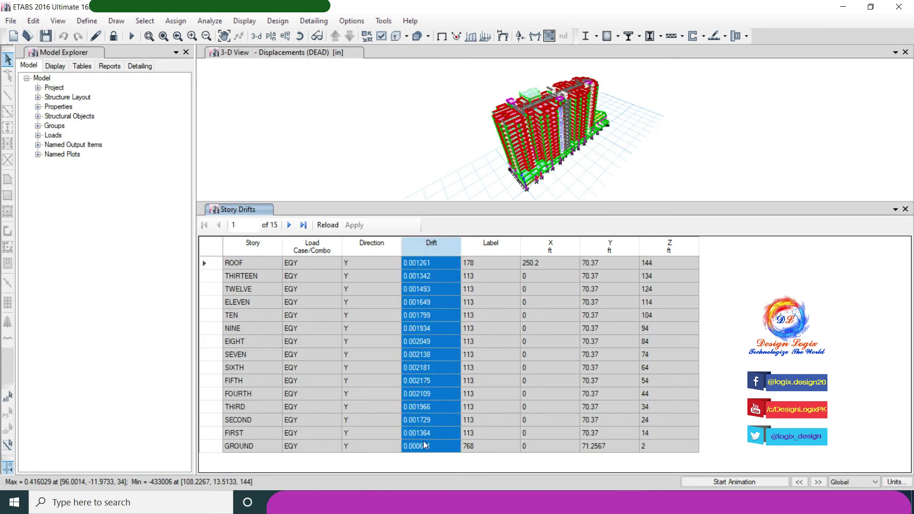
{"action": "left_click", "coordinate": [331, 252]}
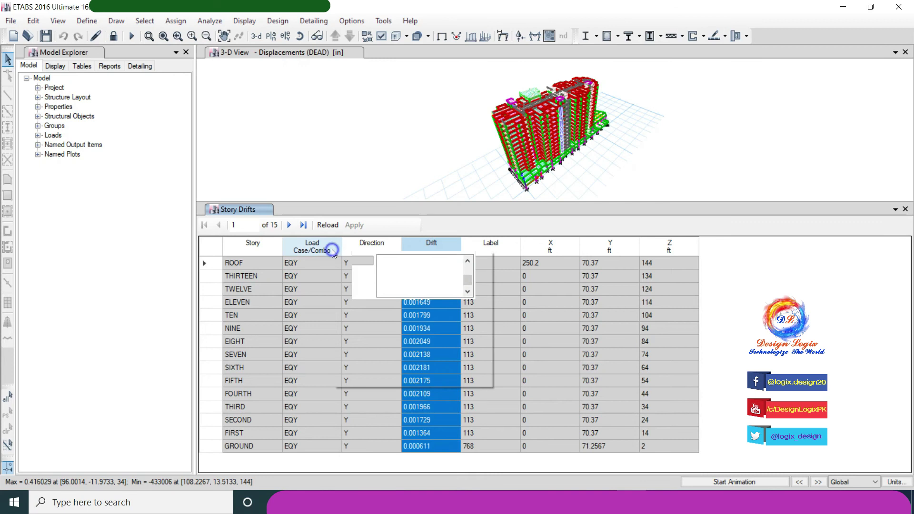
- Switch the load case filter to EQYPX and check its drift values
{"action": "left_click", "coordinate": [468, 292]}
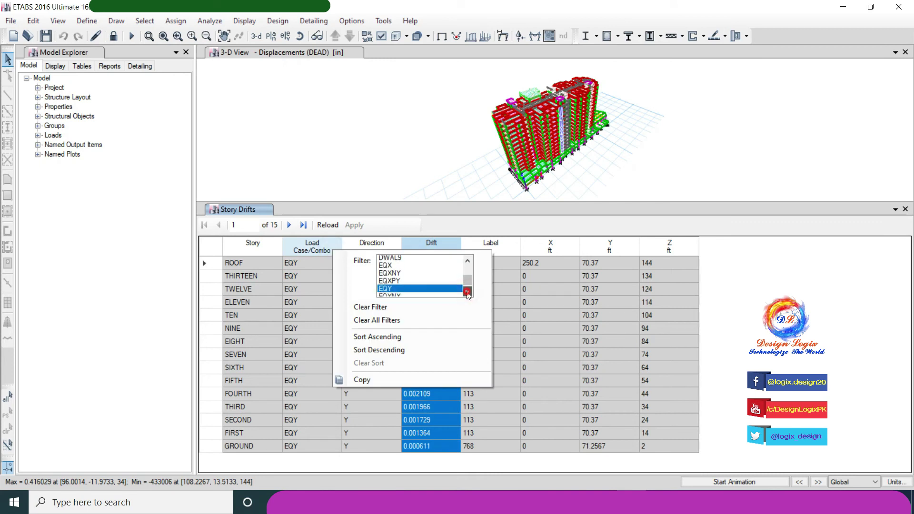
{"action": "left_click", "coordinate": [432, 291]}
{"action": "left_click", "coordinate": [489, 227]}
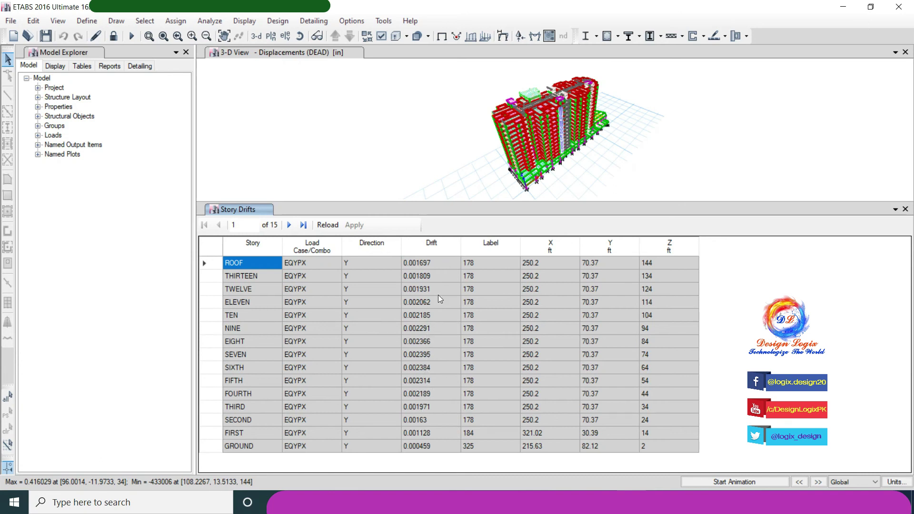
{"action": "left_click", "coordinate": [438, 240]}
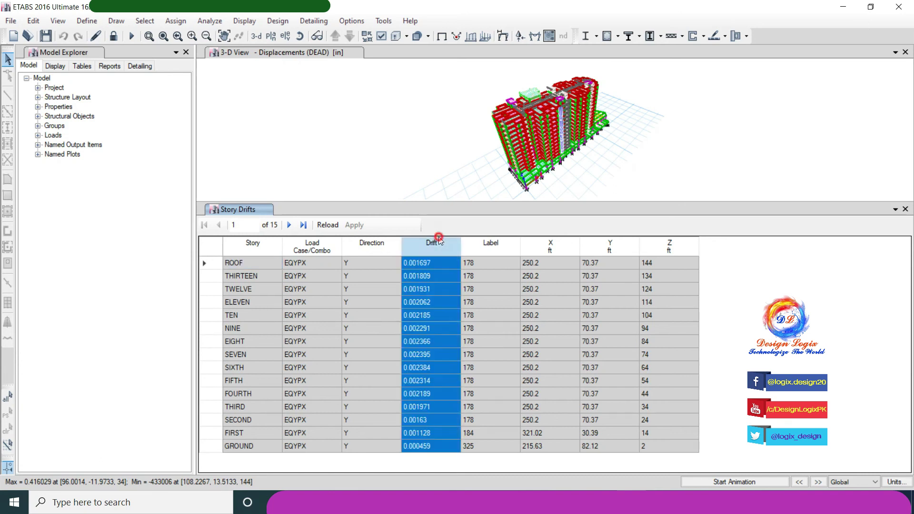
{"action": "right_click", "coordinate": [323, 247]}
- Limit the Load Case/Combo filter to EQYNX and close the filter list
{"action": "left_click", "coordinate": [436, 289]}
{"action": "left_click", "coordinate": [499, 225]}
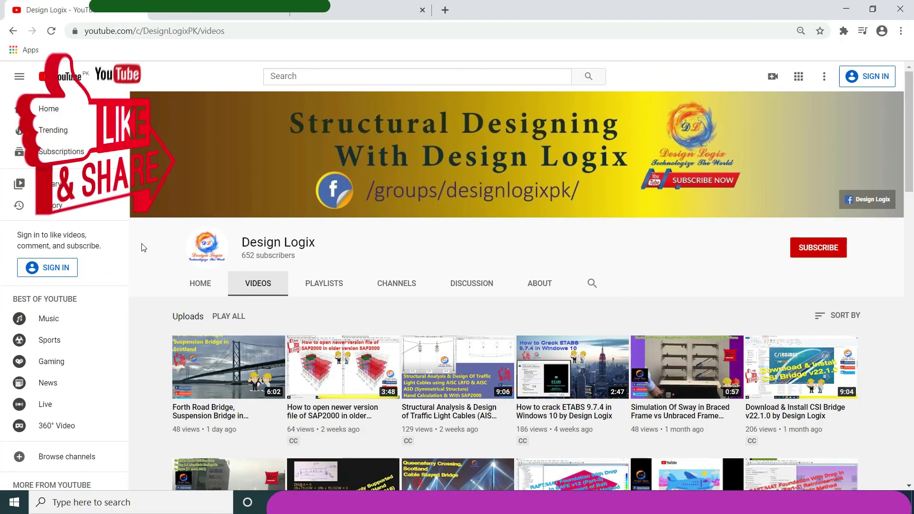
{"action": "scroll", "coordinate": [142, 247], "scroll_direction": "down", "scroll_amount": 1}
{"action": "scroll", "coordinate": [142, 248], "scroll_direction": "down", "scroll_amount": 1}
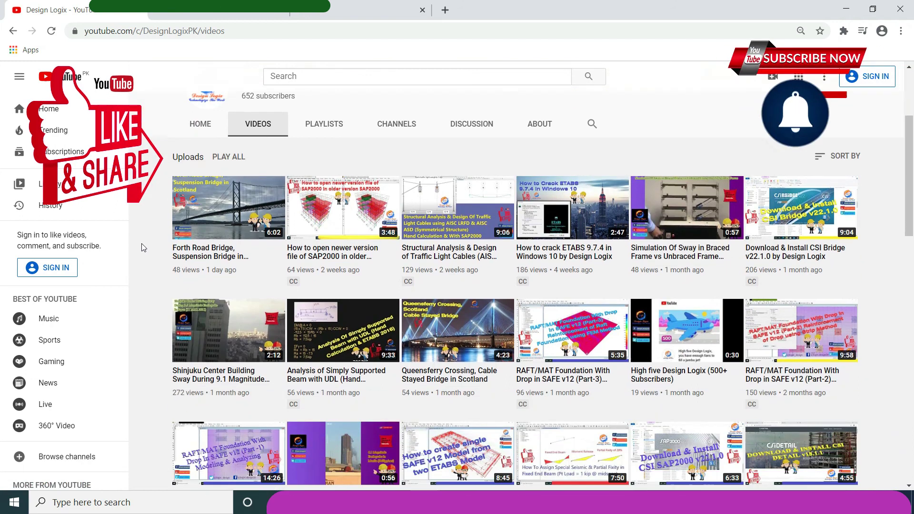
{"action": "scroll", "coordinate": [141, 247], "scroll_direction": "down", "scroll_amount": 1}
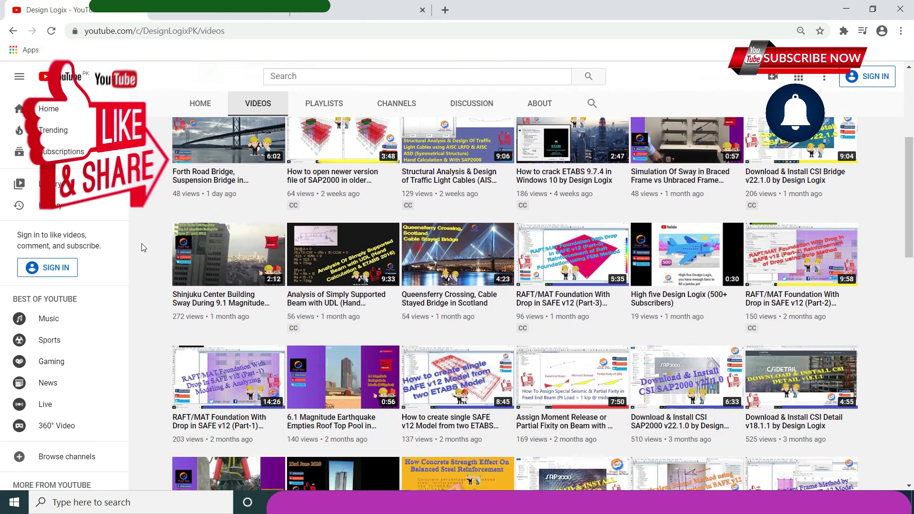